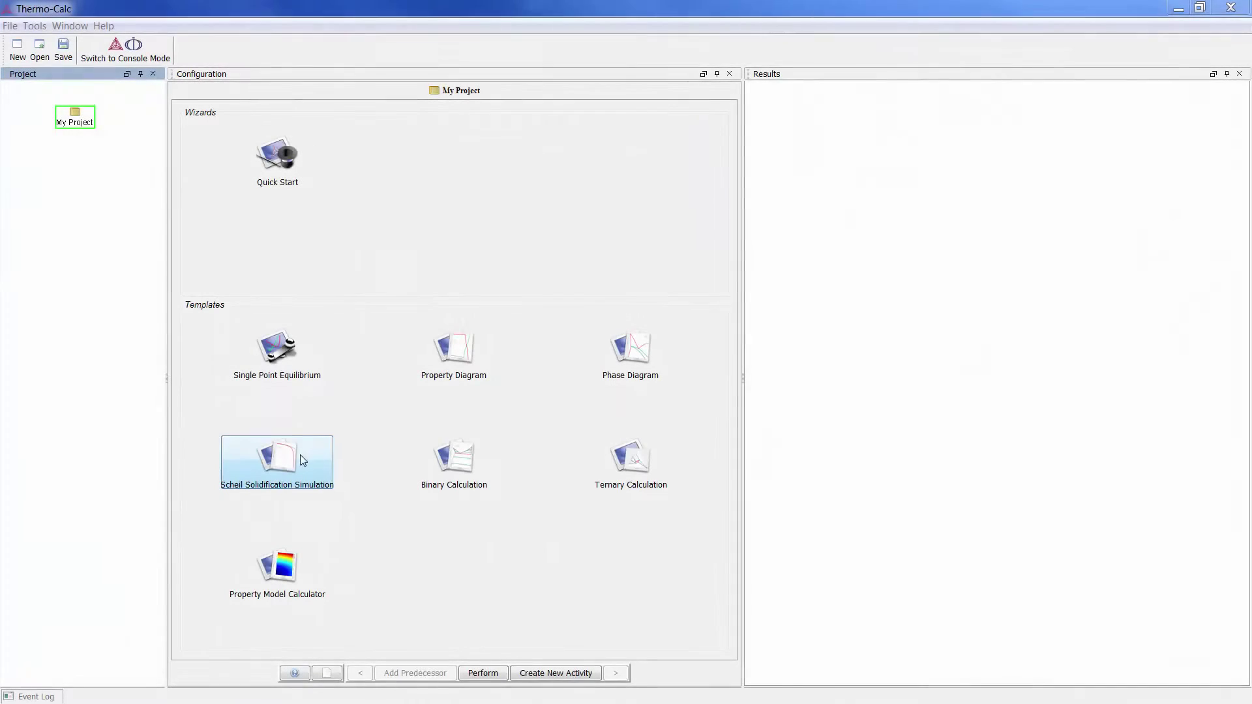
Start a Scheil Solidification Simulation template project using the FEDEMO Iron Demo Database
left_click(287, 464)
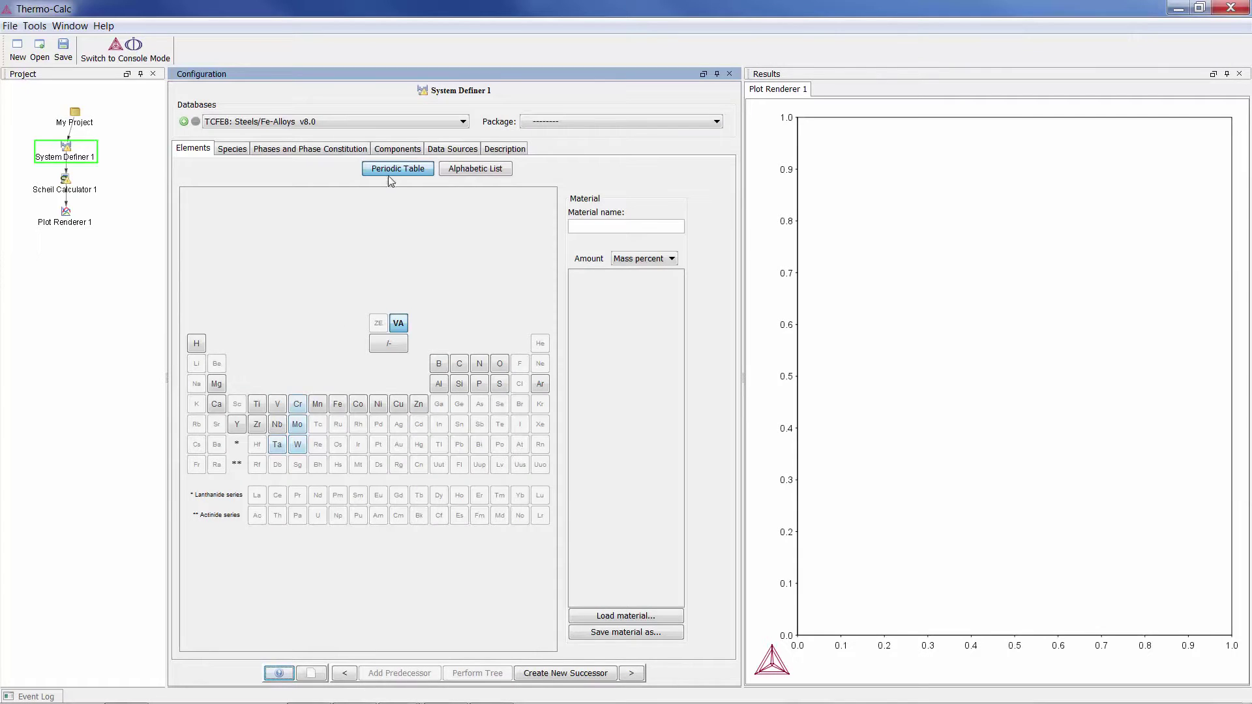
left_click(403, 125)
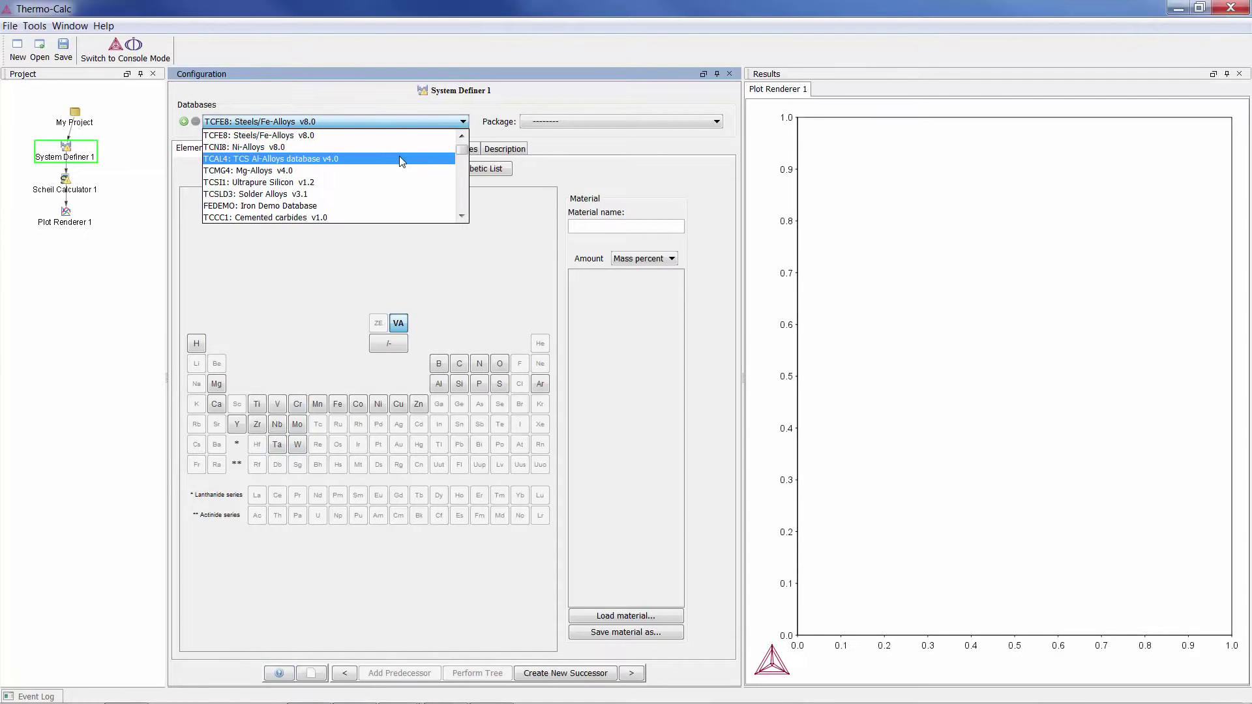
left_click(399, 156)
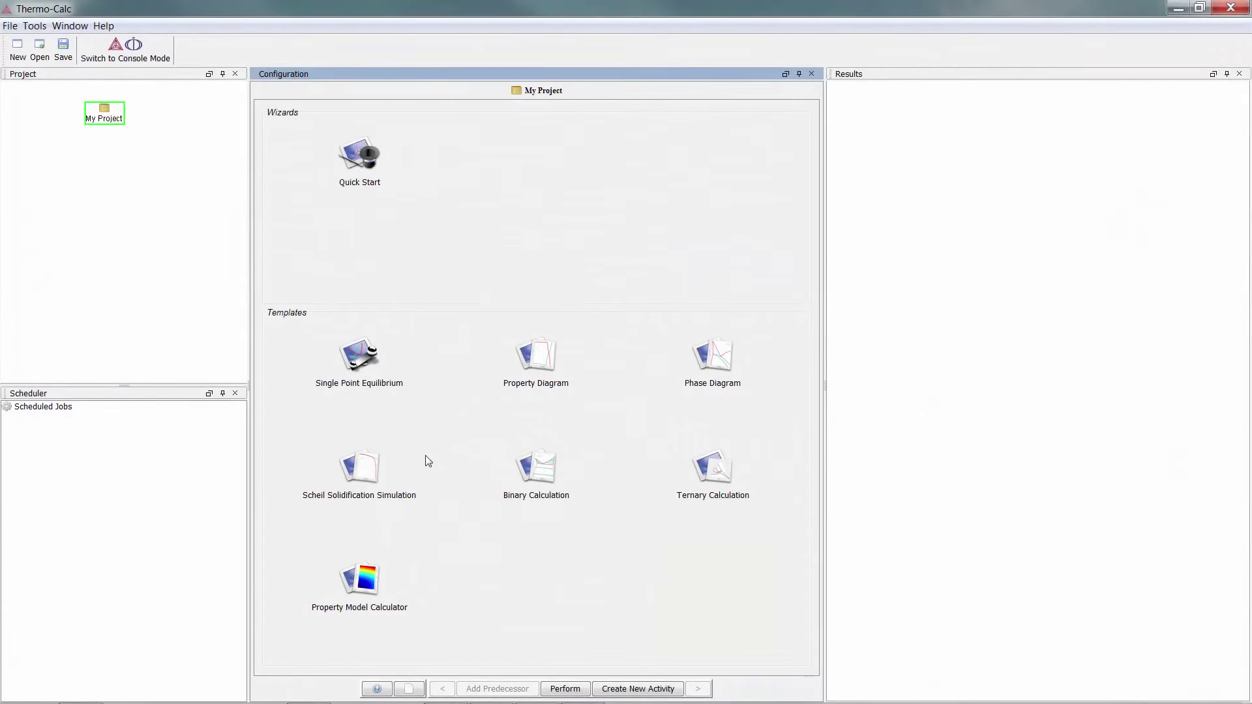
left_click(362, 468)
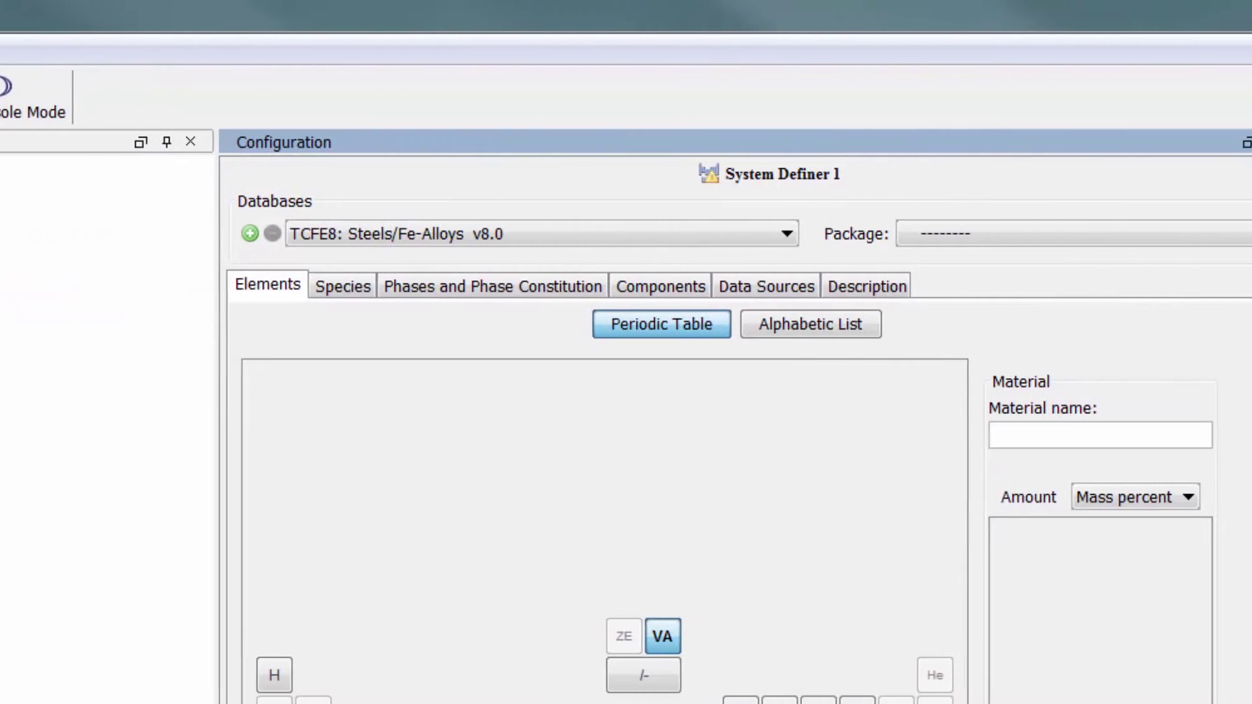
left_click(649, 241)
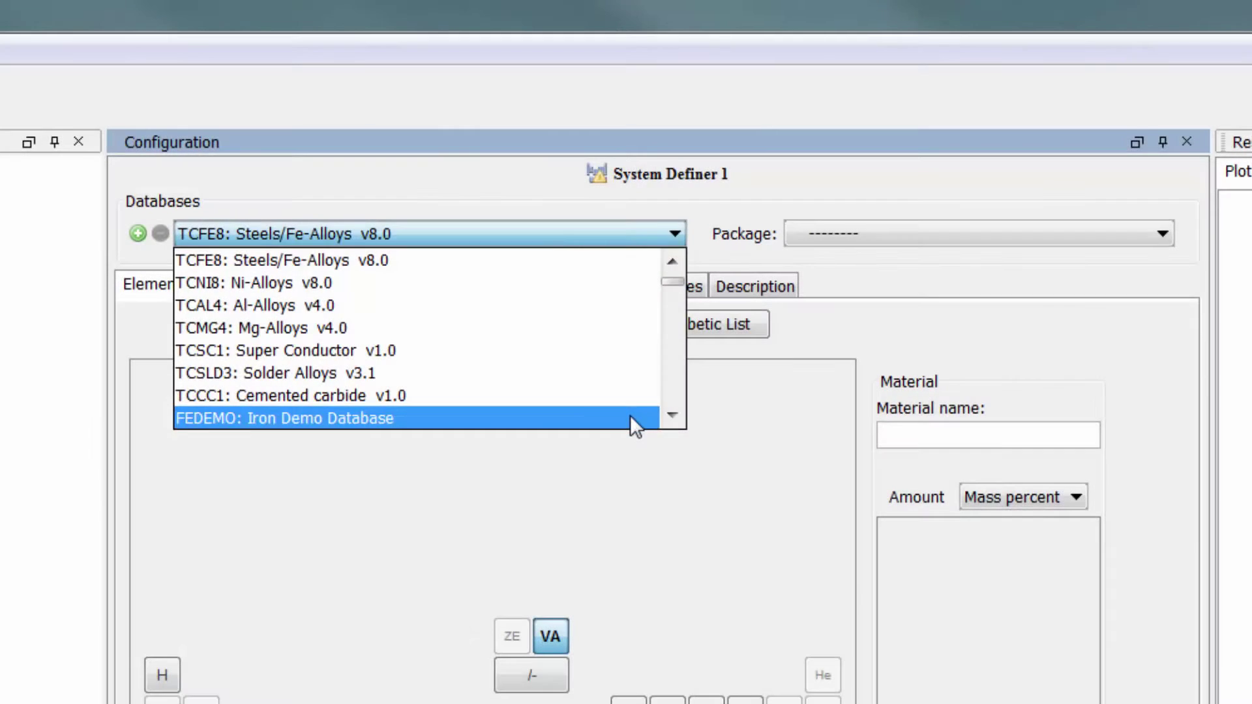
left_click(631, 418)
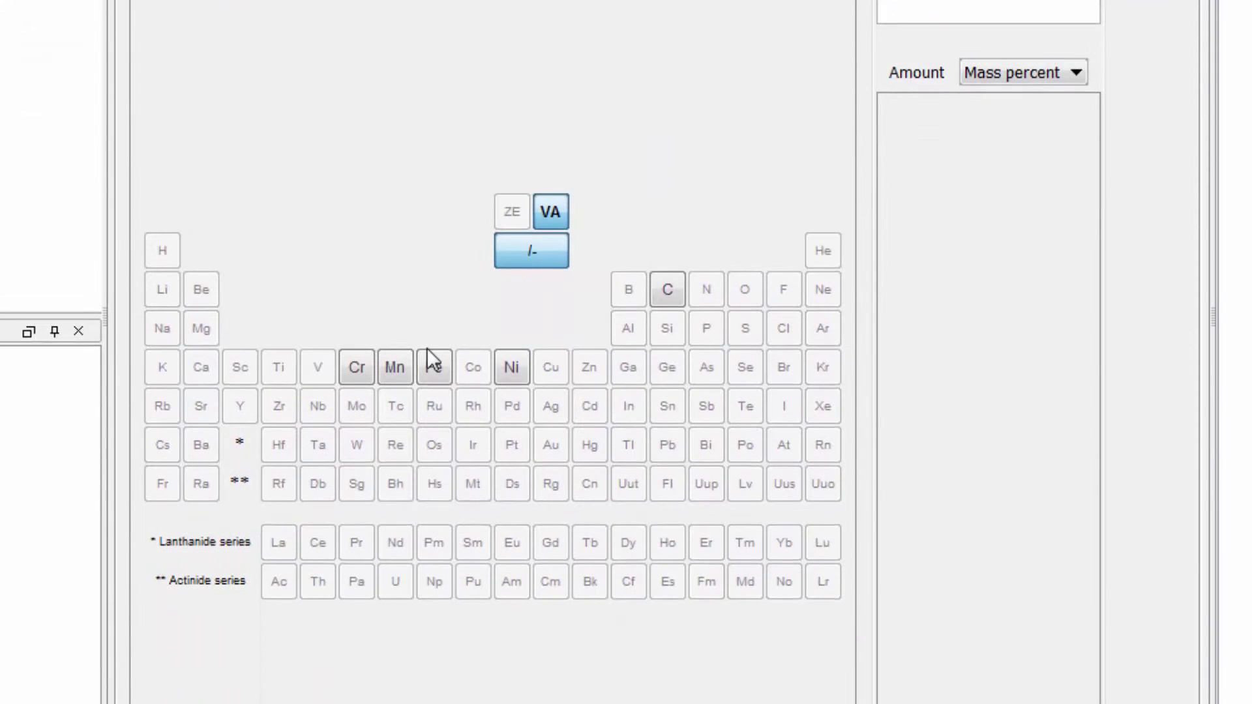
Pick Fe, Cr and Ni in the periodic table, adding then removing C and Mn
left_click(434, 364)
left_click(358, 366)
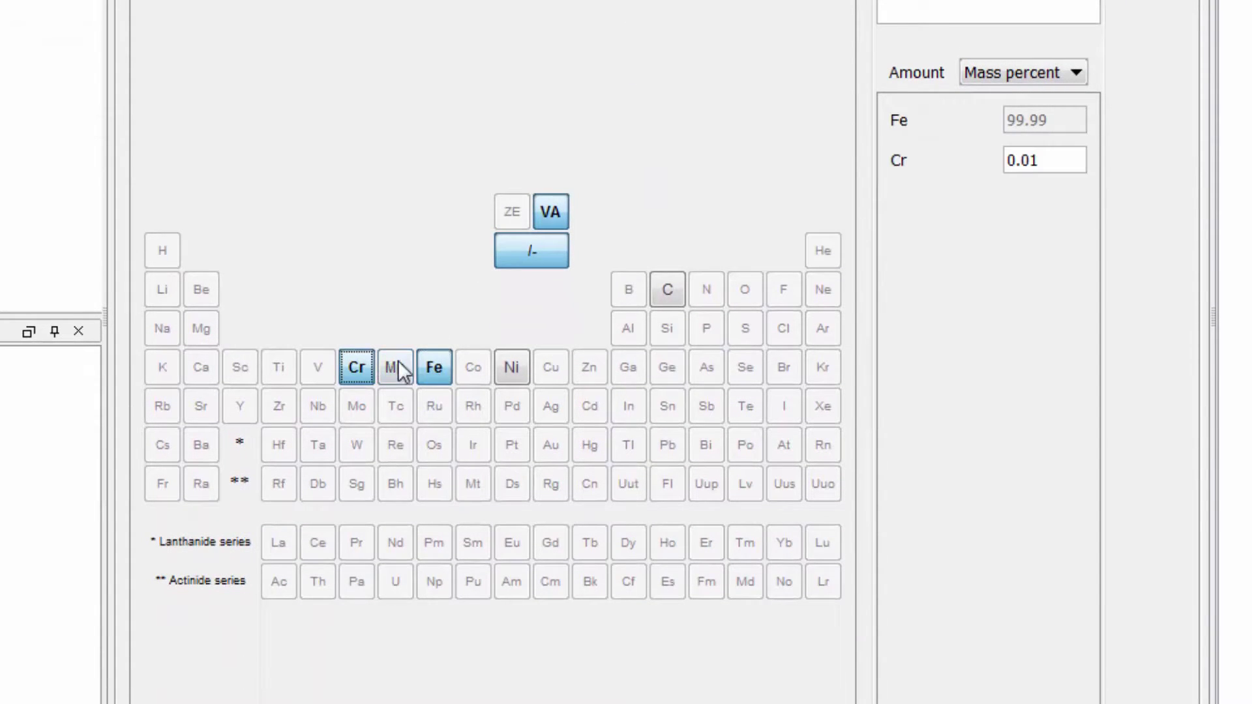
left_click(510, 367)
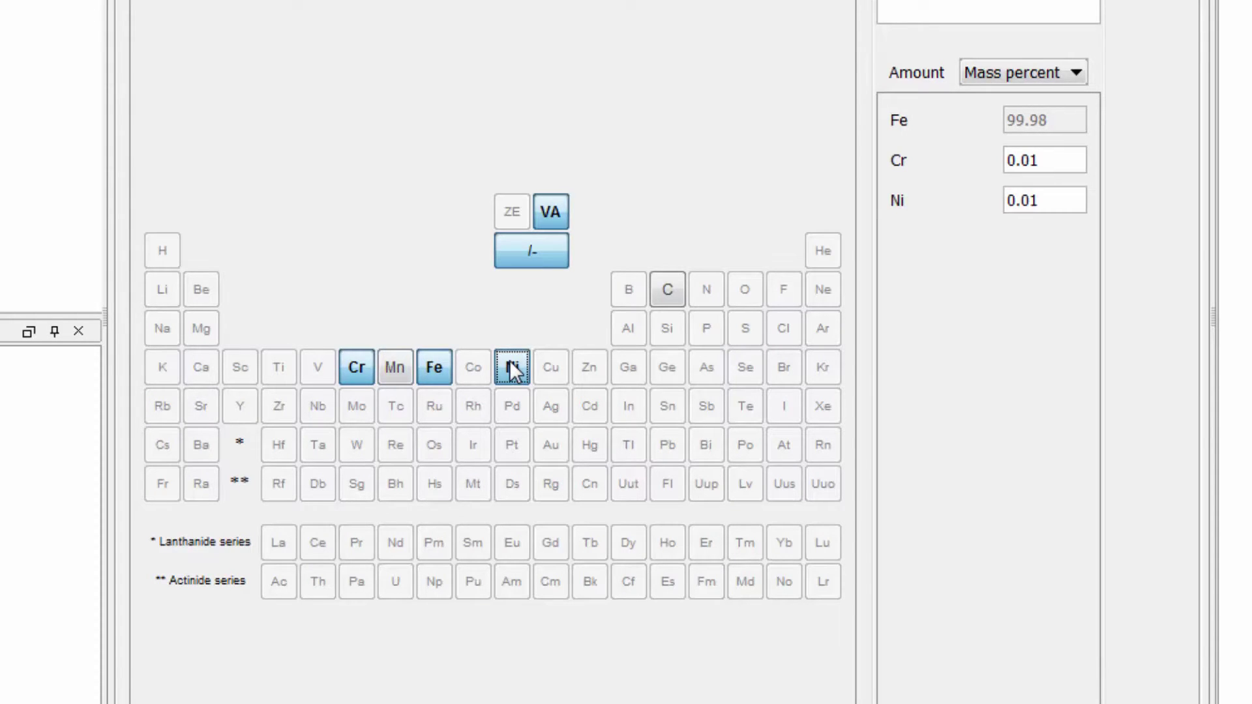
left_click(668, 293)
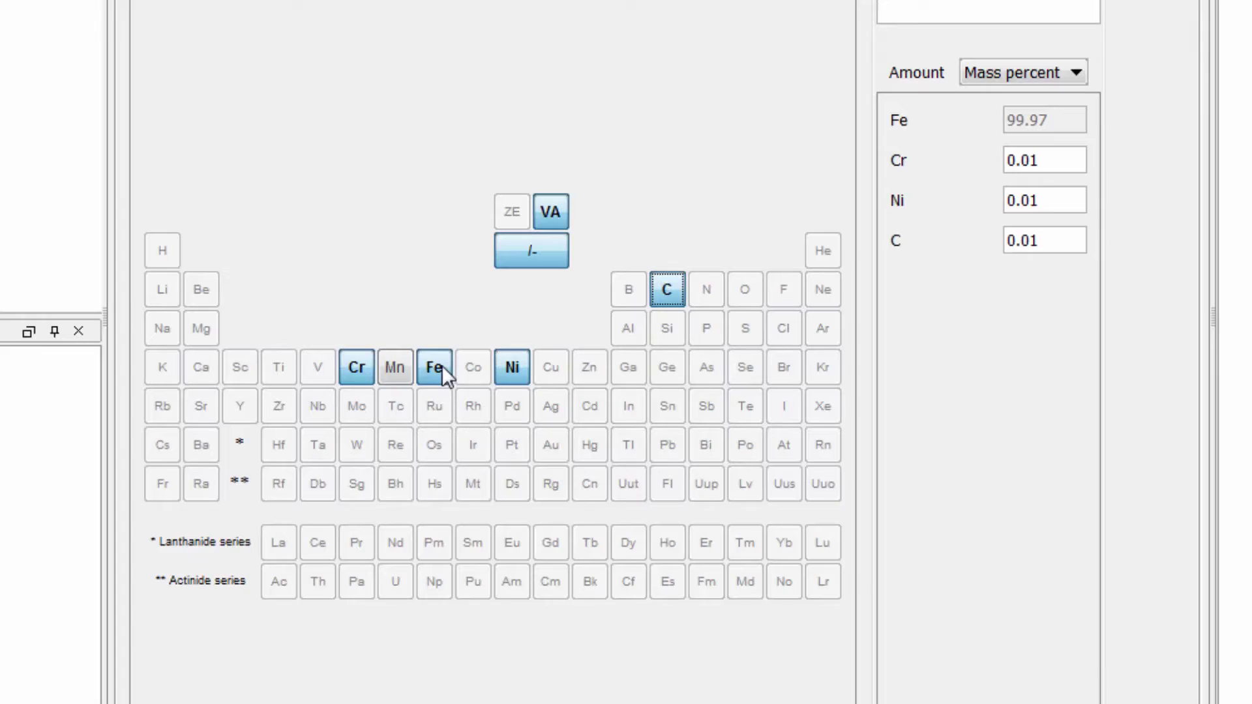
left_click(396, 372)
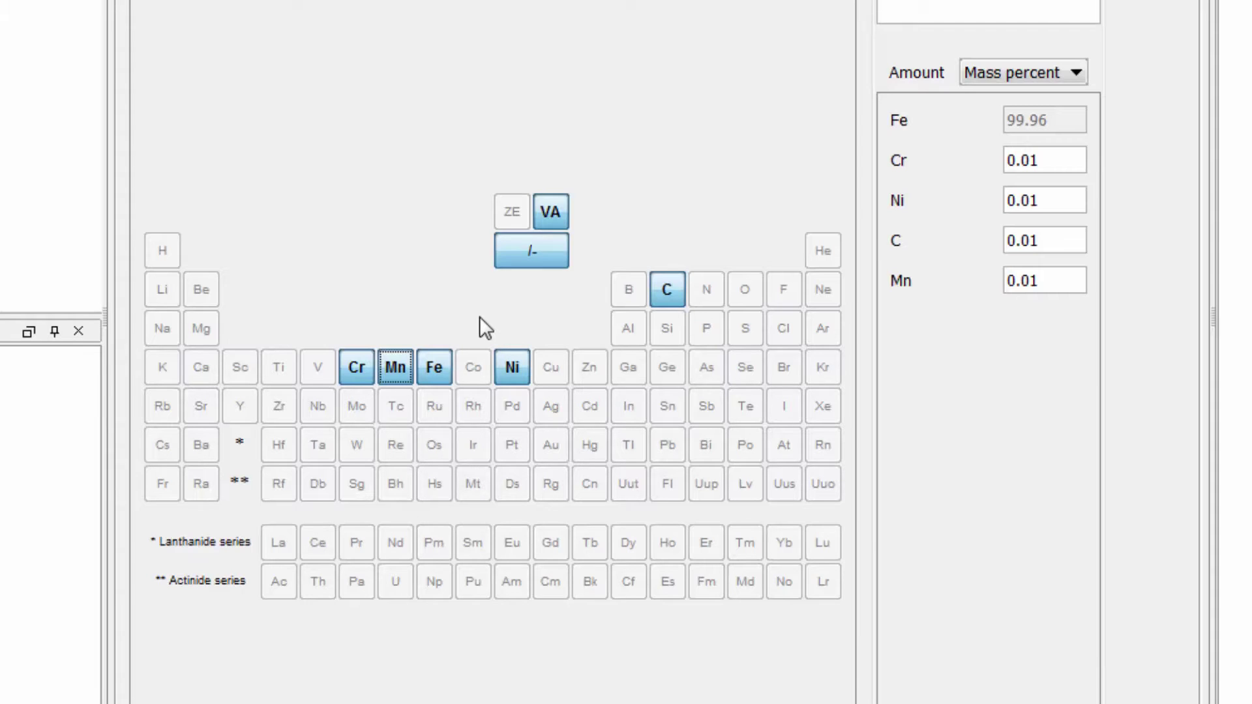
left_click(398, 365)
left_click(670, 290)
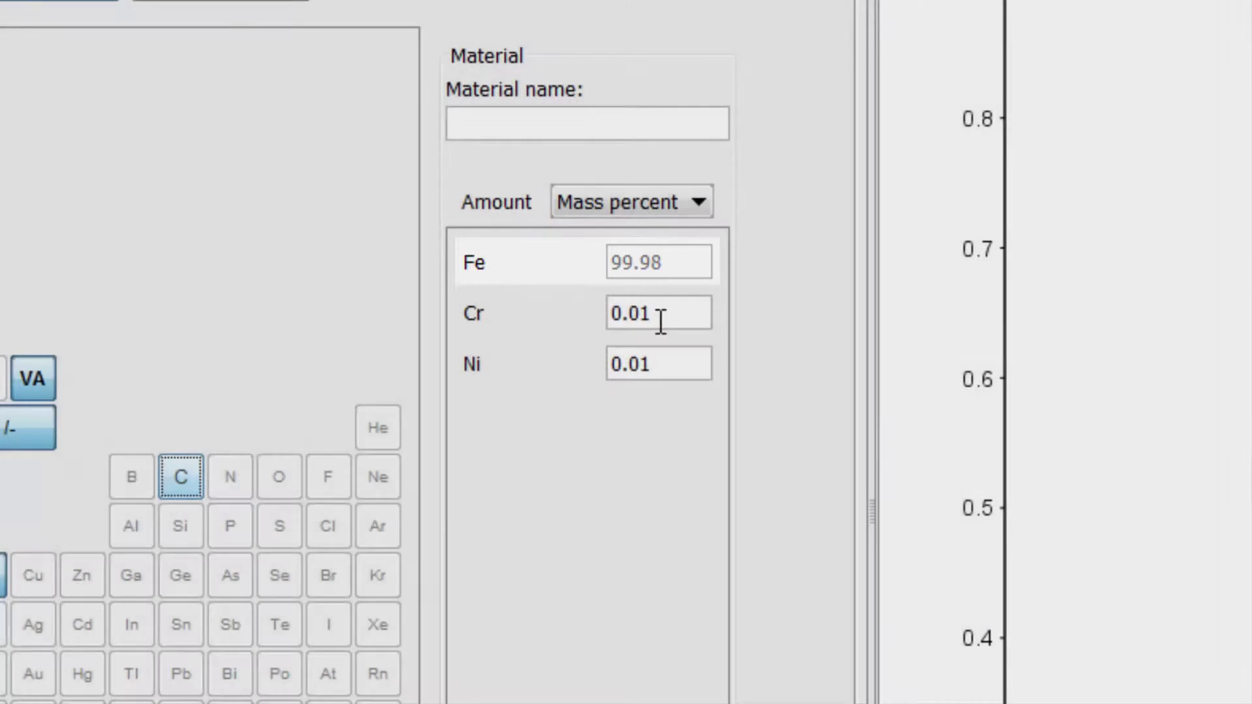
Enter 18 mass percent Cr and 8 mass percent Ni, leaving Fe as balance
left_click(662, 315)
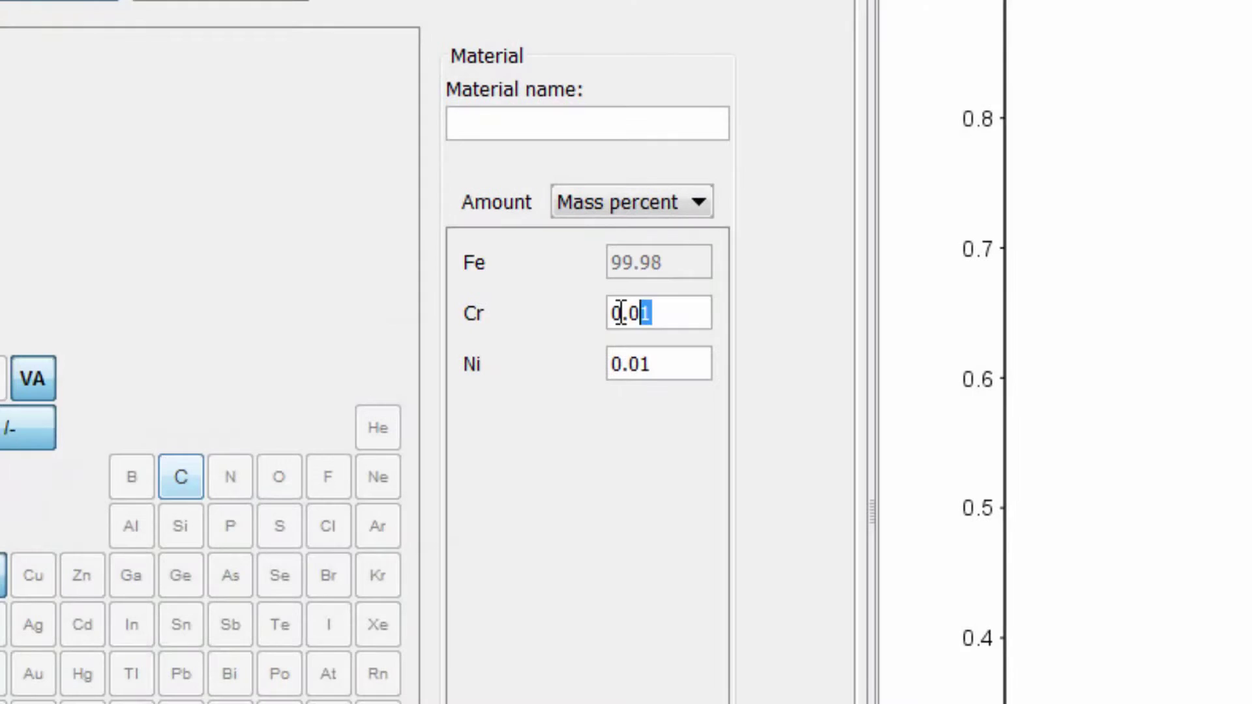
key("BackSpace")
key("BackSpace")
key("BackSpace")
key("BackSpace")
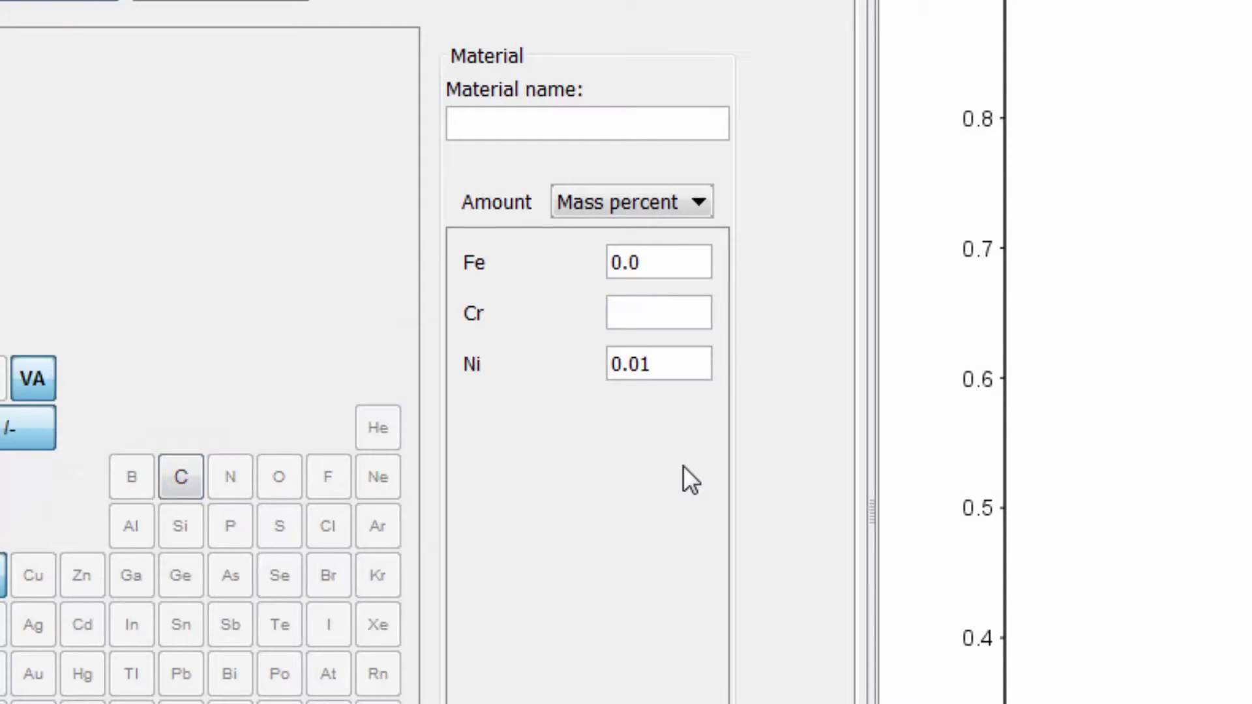
type("18")
key("Tab")
key("Delete")
key("Delete")
key("Delete")
key("Delete")
type("8")
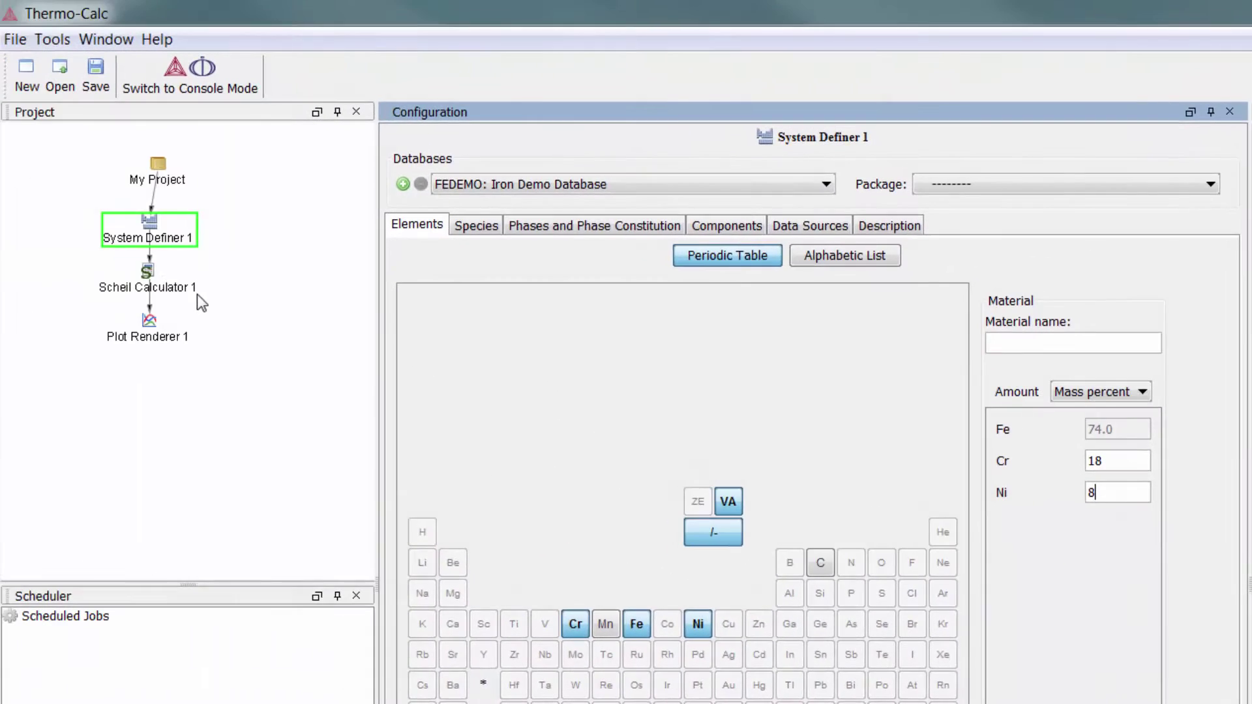
Show Scheil Calculator 1 advanced options, keeping Kelvin units and LIQUID as the liquid phase
left_click(148, 278)
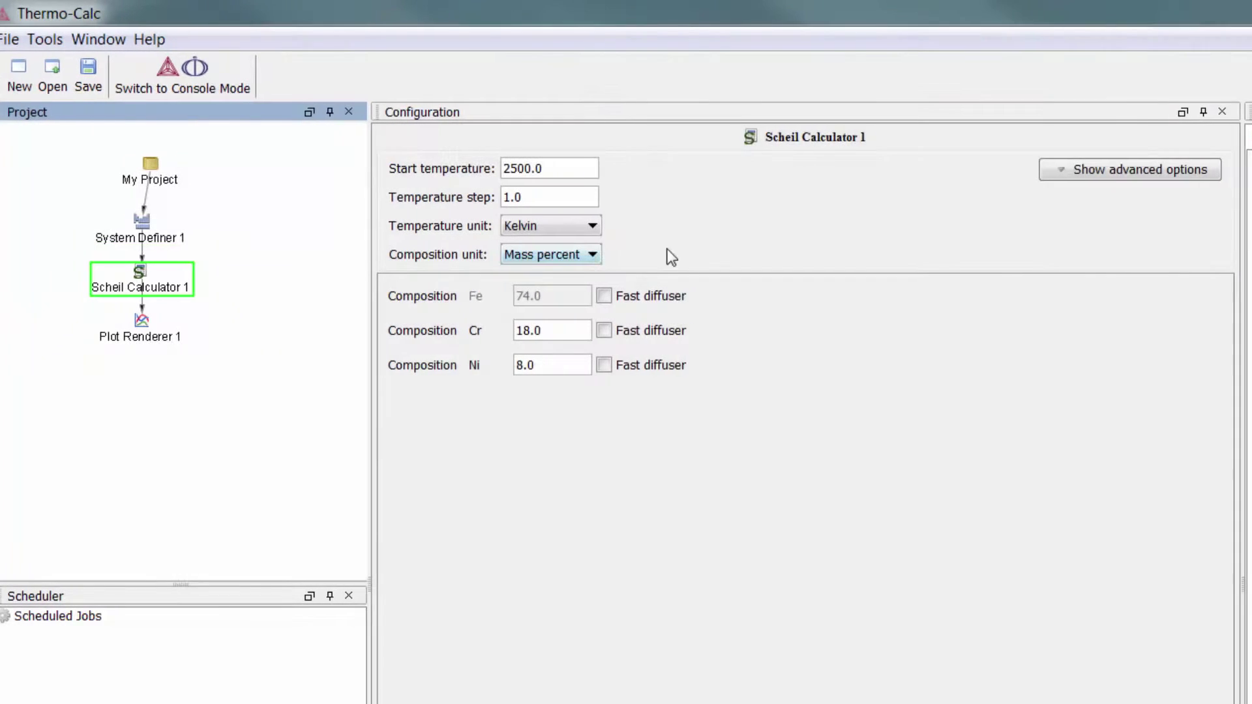
left_click(865, 172)
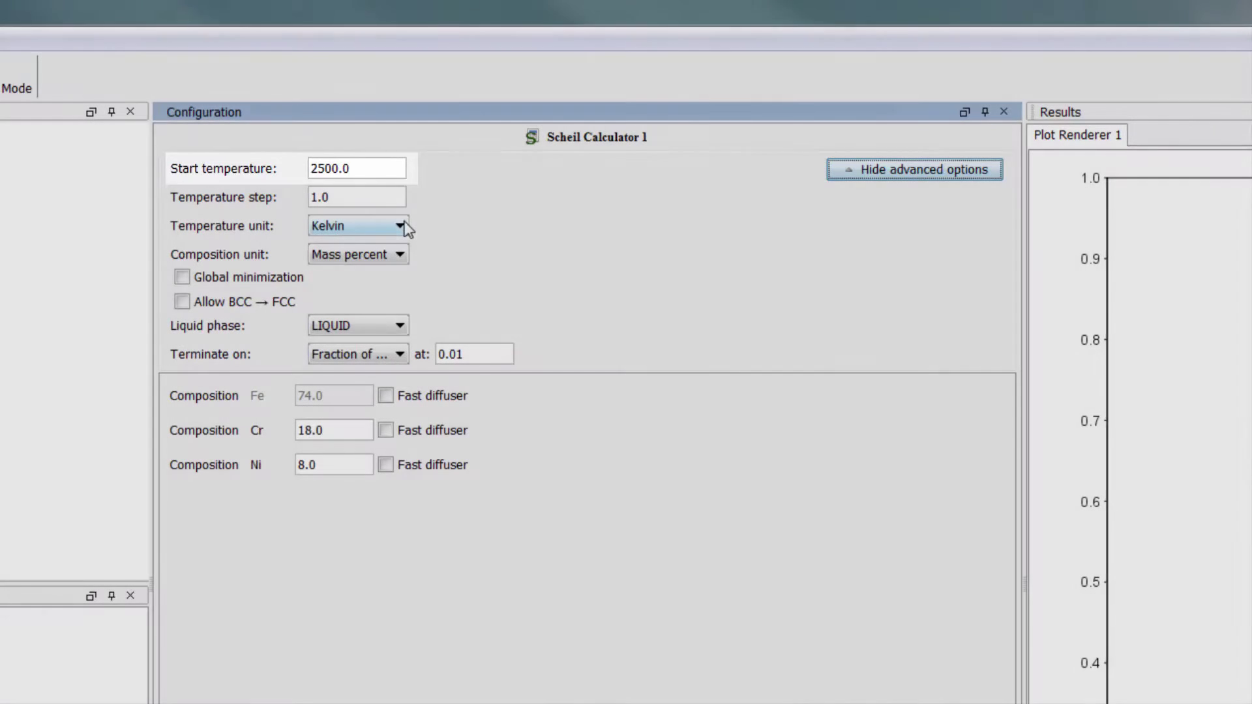
left_click(403, 228)
left_click(314, 232)
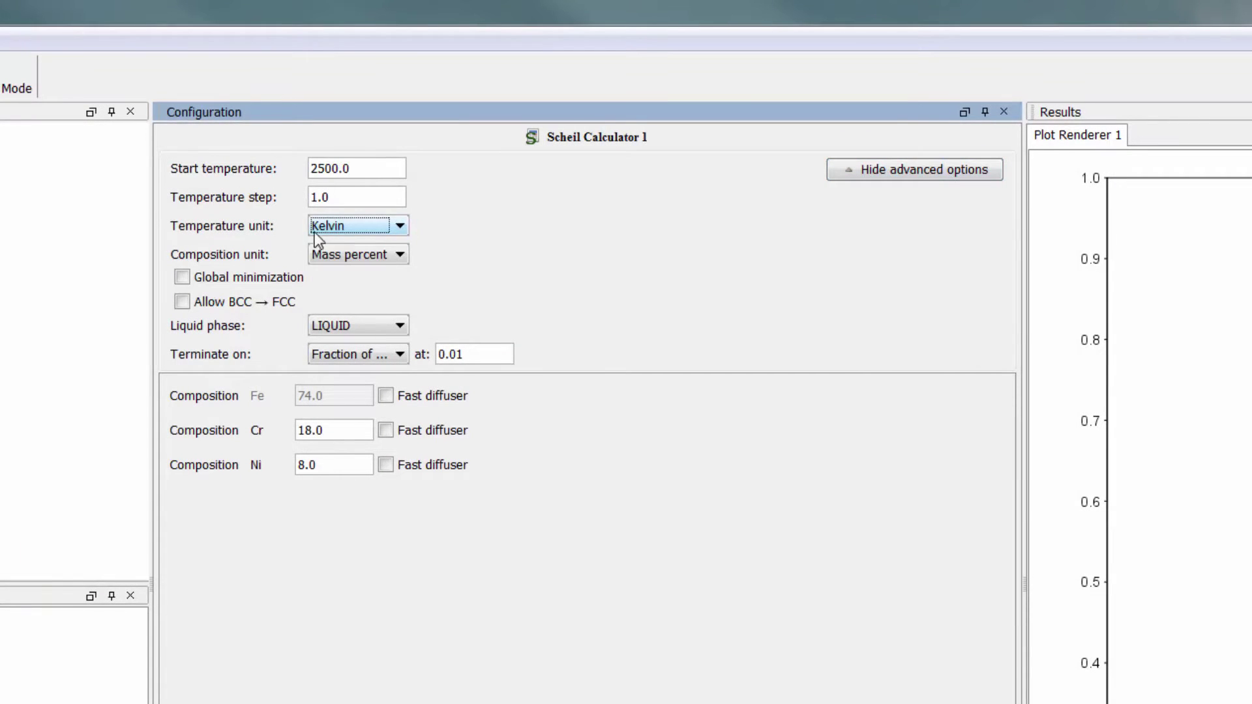
left_click(194, 281)
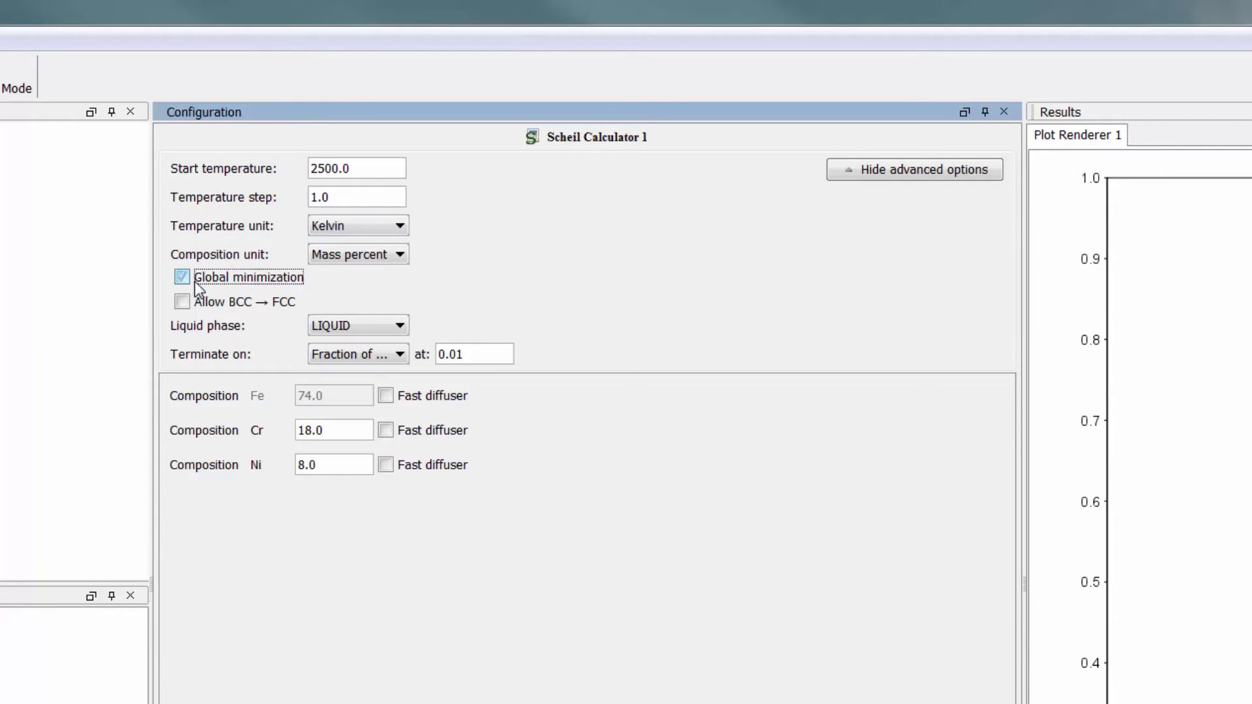
left_click(355, 323)
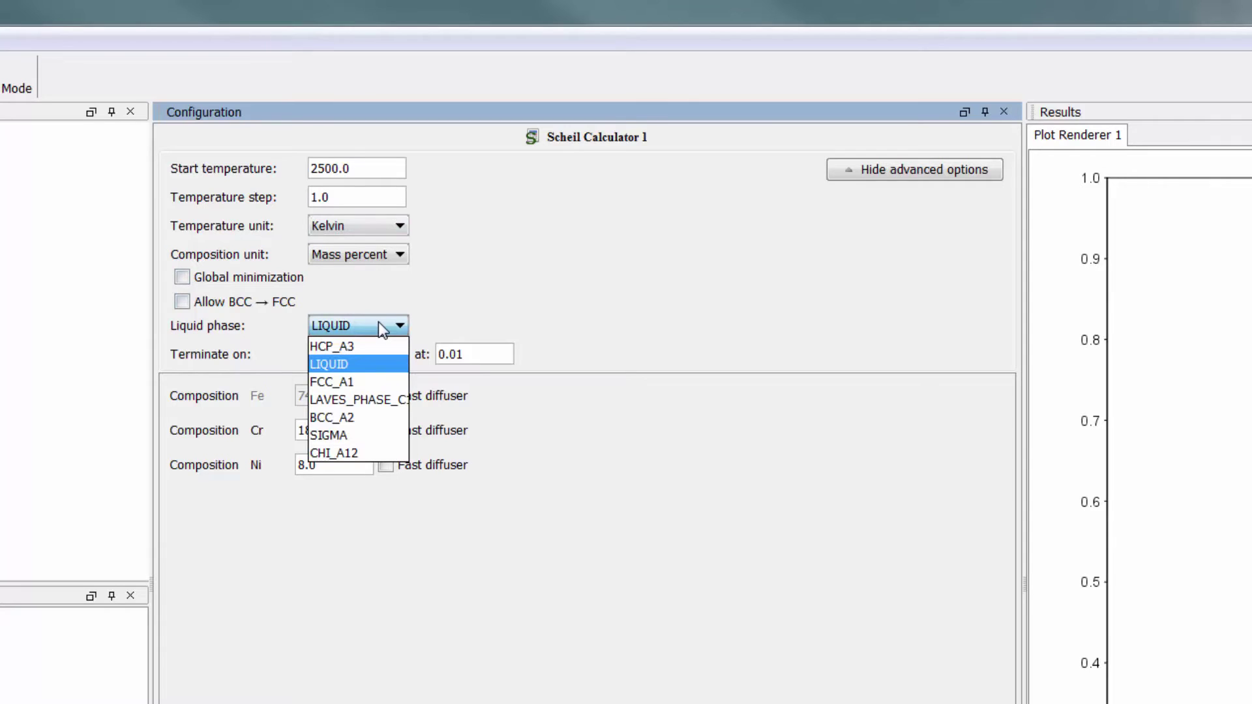
left_click(378, 321)
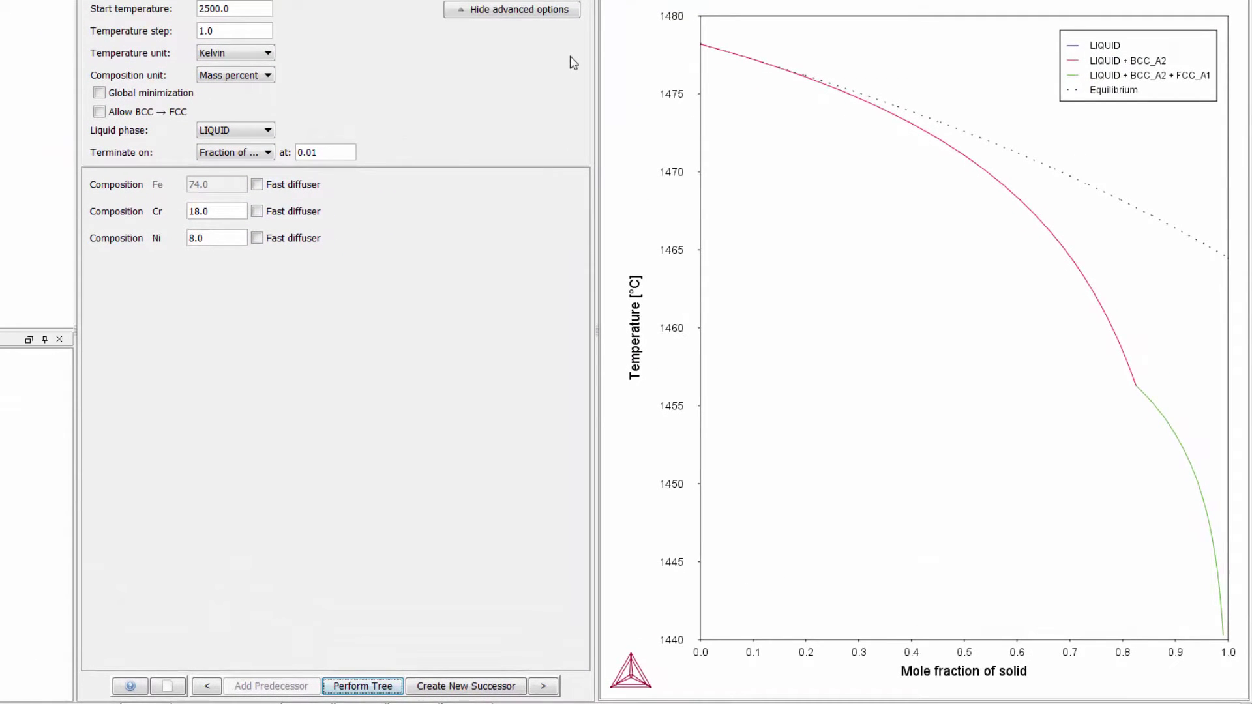
Zoom into a region of the temperature versus mole-fraction-solid Scheil plot
left_click_drag(671, 36, 1162, 436)
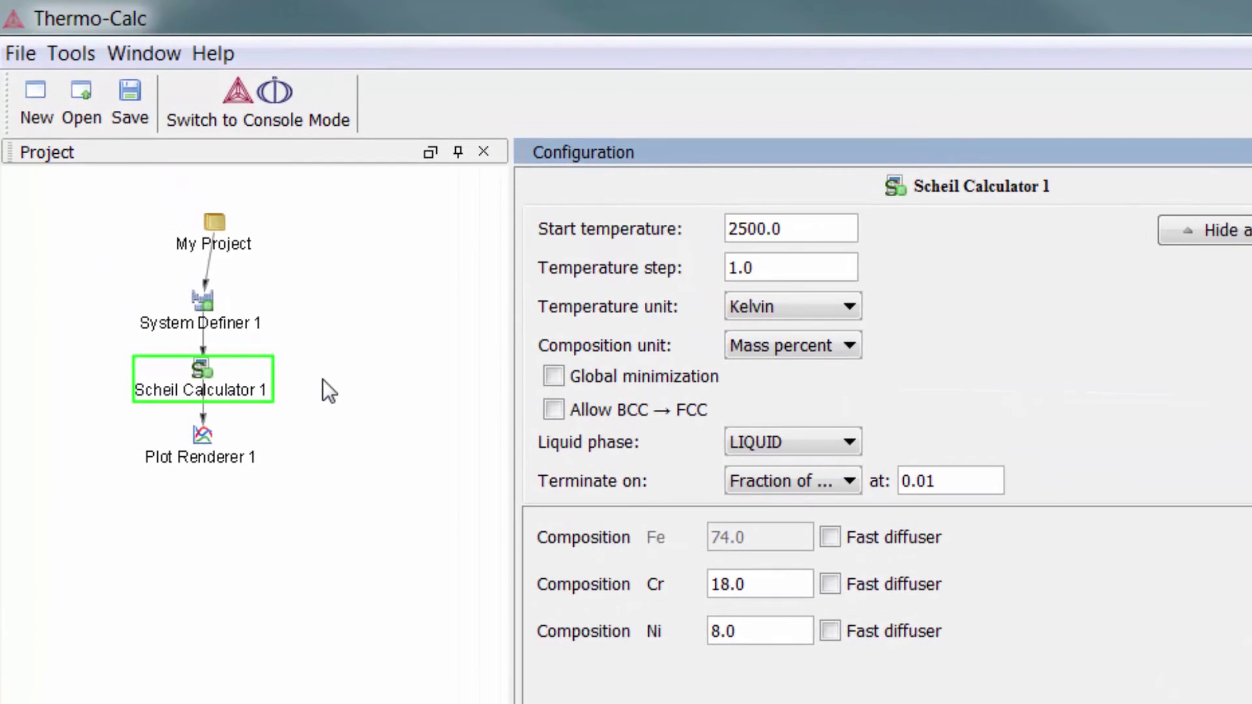
Add Table Renderer 1 as a successor of Scheil Calculator 1
right_click(226, 373)
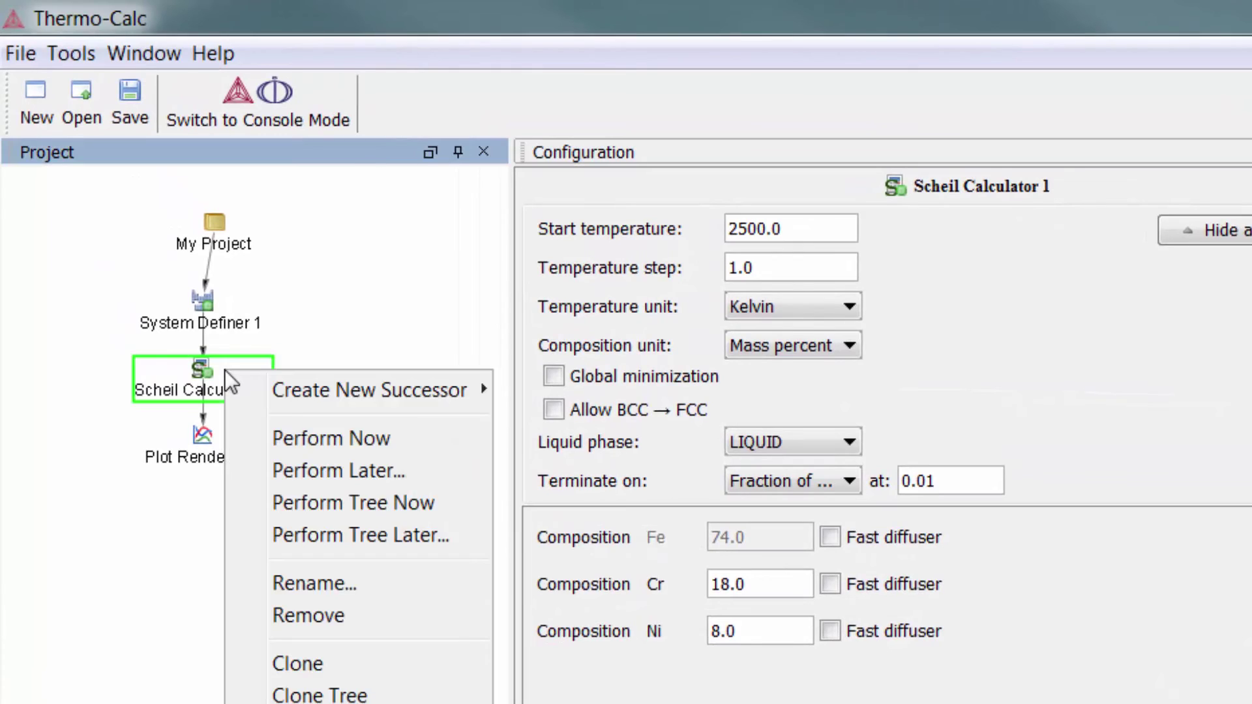
mouse_move(370, 390)
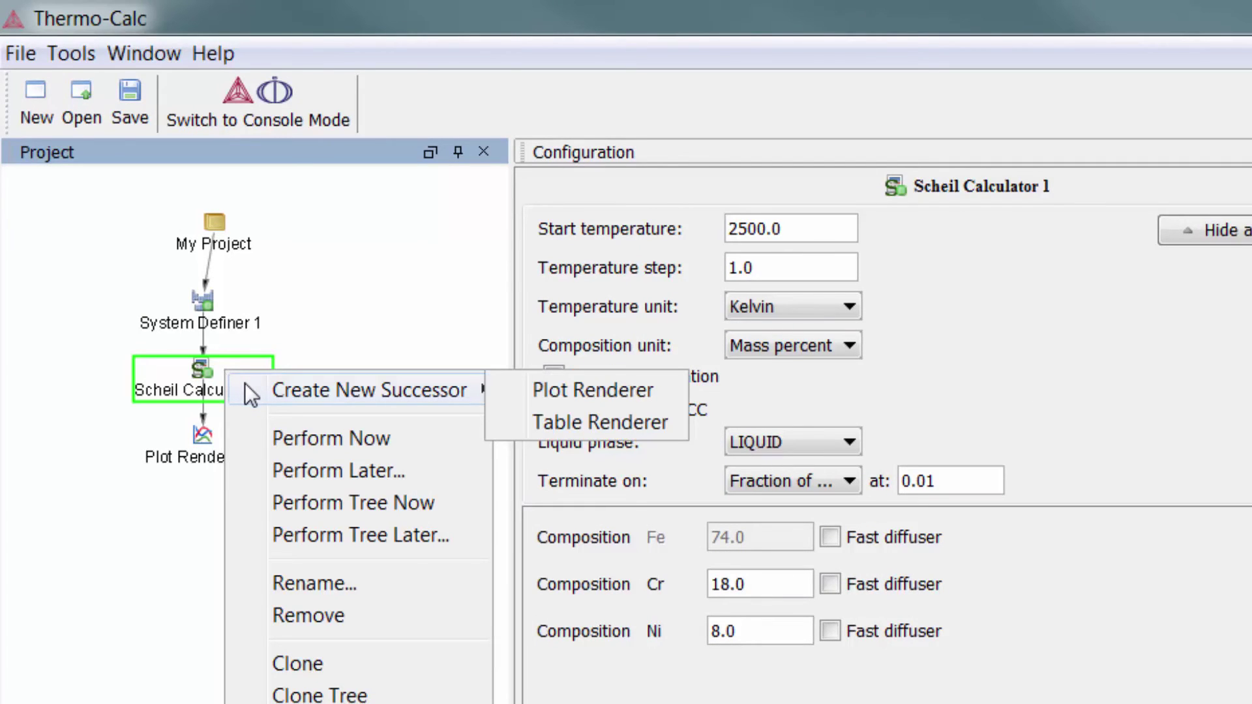
left_click(510, 423)
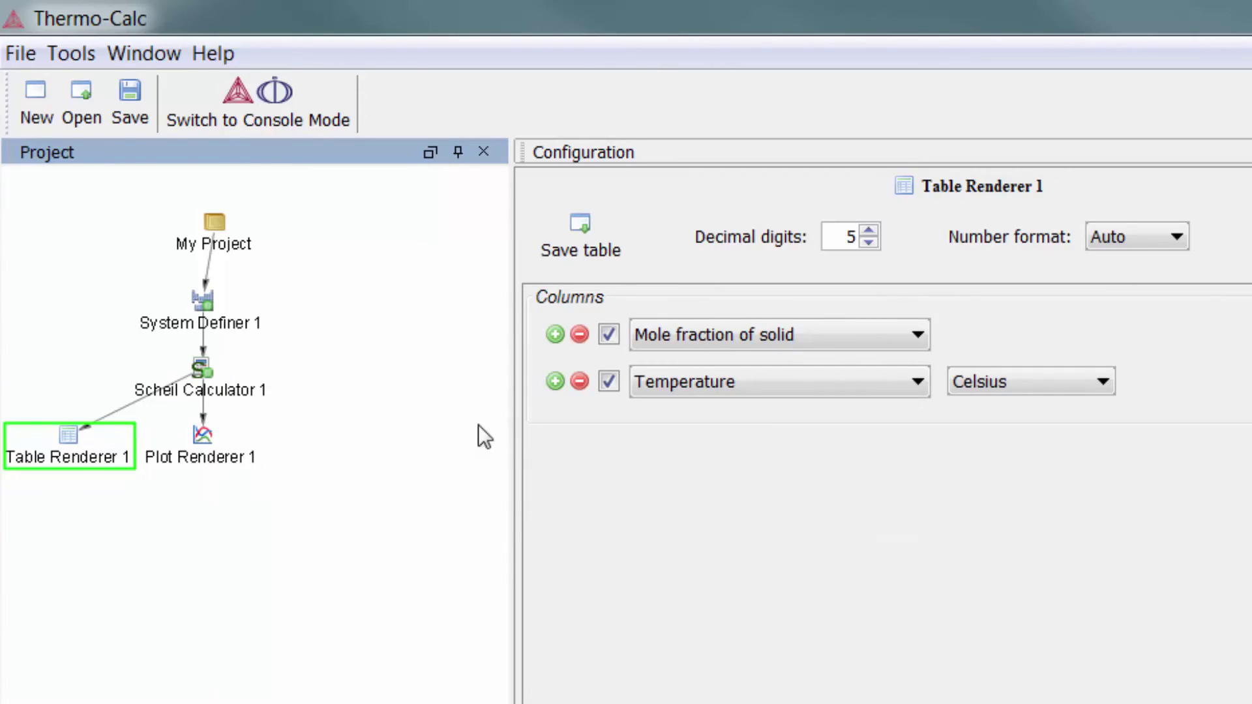
right_click(70, 445)
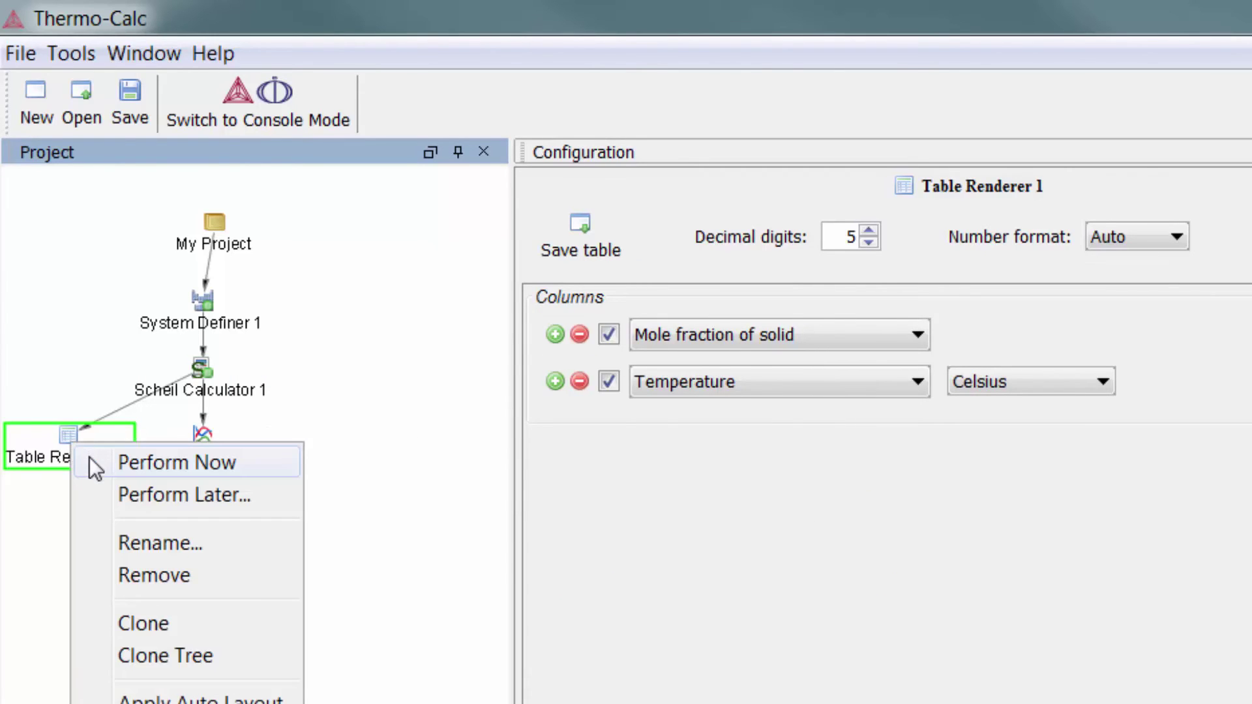